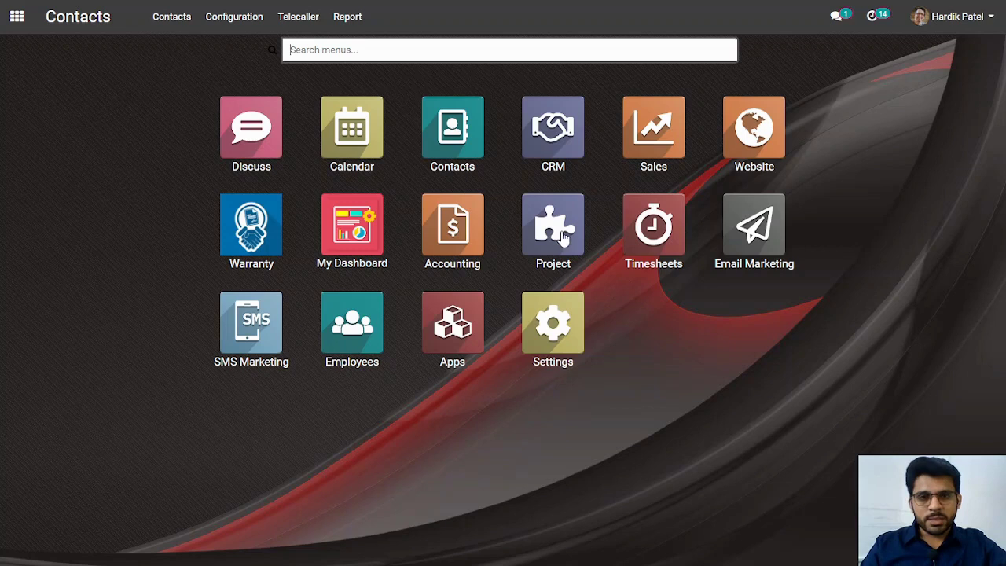
# Open the Azure Interior record in Contacts and make it editable
pyautogui.click(456, 129)
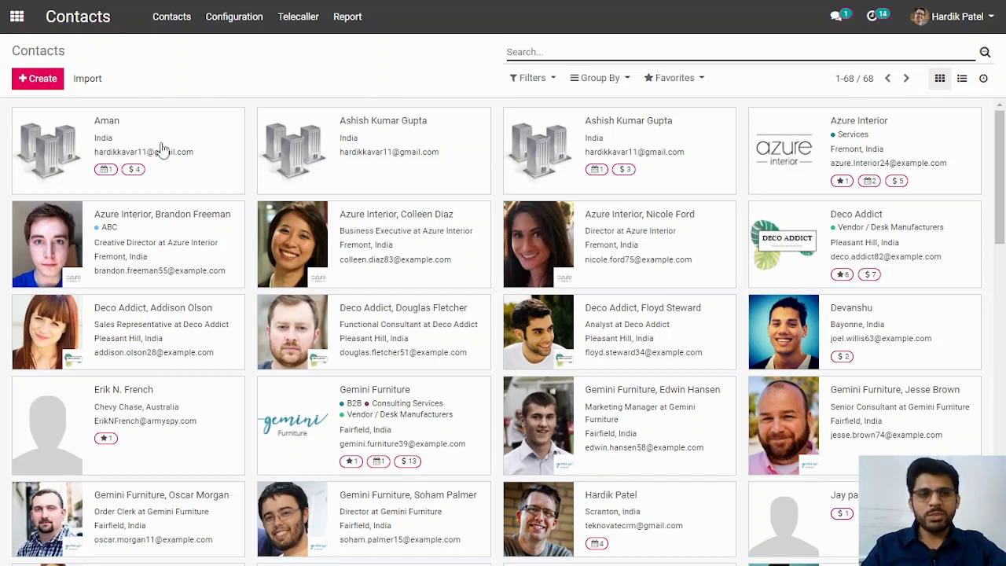
pyautogui.click(836, 143)
pyautogui.click(33, 78)
# Review the contact's Individual or Company type, its name, and the street, city, state and postal code fields
pyautogui.moveTo(47, 189); pyautogui.dragTo(72, 189)
pyautogui.moveTo(135, 191); pyautogui.dragTo(164, 196)
pyautogui.click(234, 196)
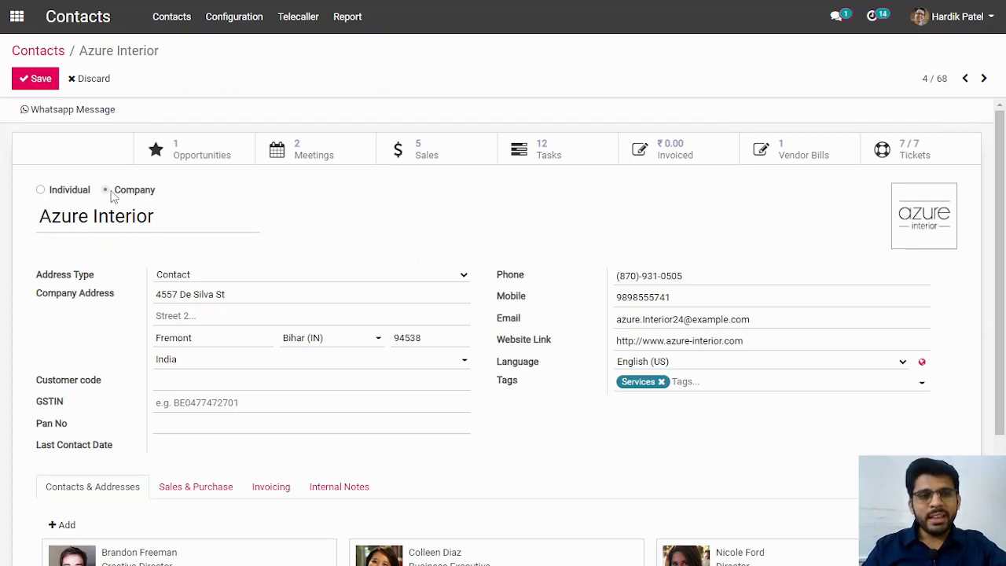
pyautogui.moveTo(168, 227); pyautogui.dragTo(5, 218)
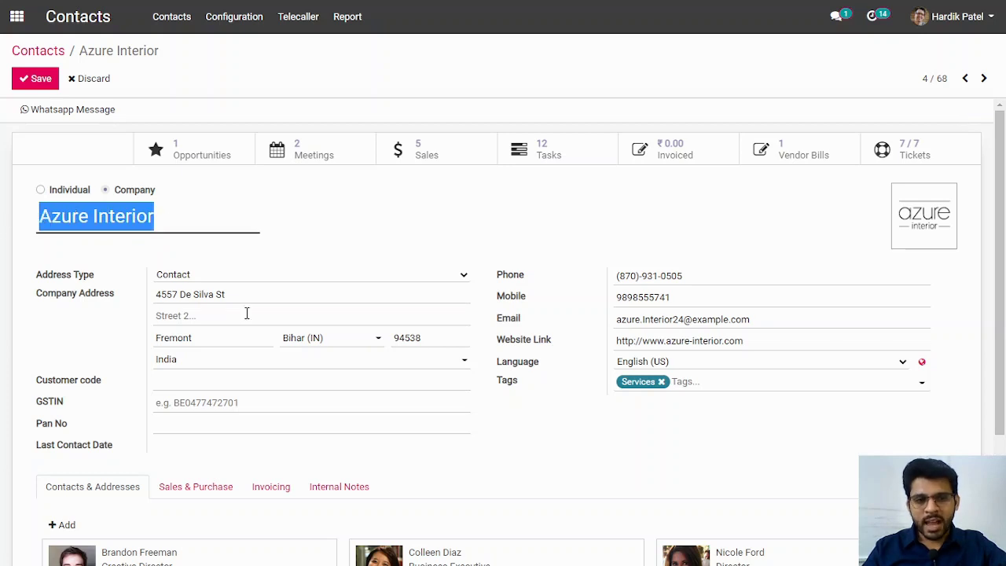
pyautogui.moveTo(251, 298); pyautogui.dragTo(152, 313)
pyautogui.doubleClick(210, 339)
pyautogui.doubleClick(300, 339)
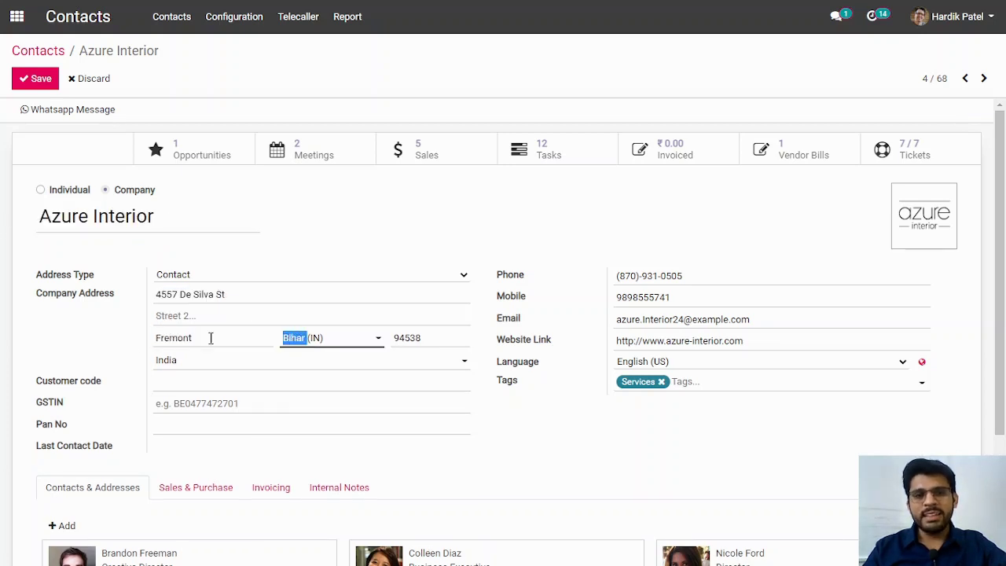
pyautogui.moveTo(403, 339); pyautogui.dragTo(397, 338)
# Examine the contact's GSTIN and Pan No fields and the phone, mobile and email fields
pyautogui.scroll(-2, 259, 330)
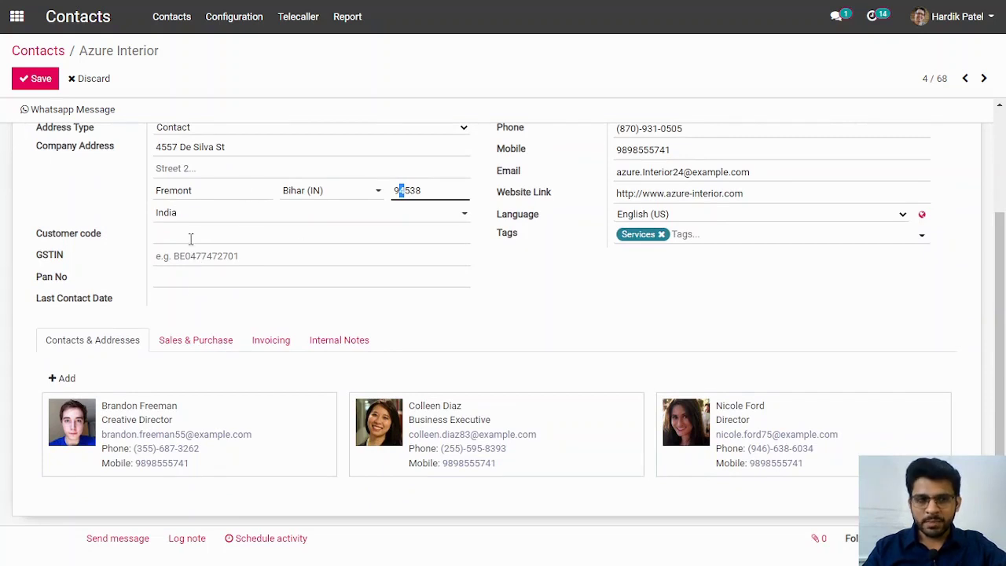
pyautogui.click(201, 254)
pyautogui.click(169, 274)
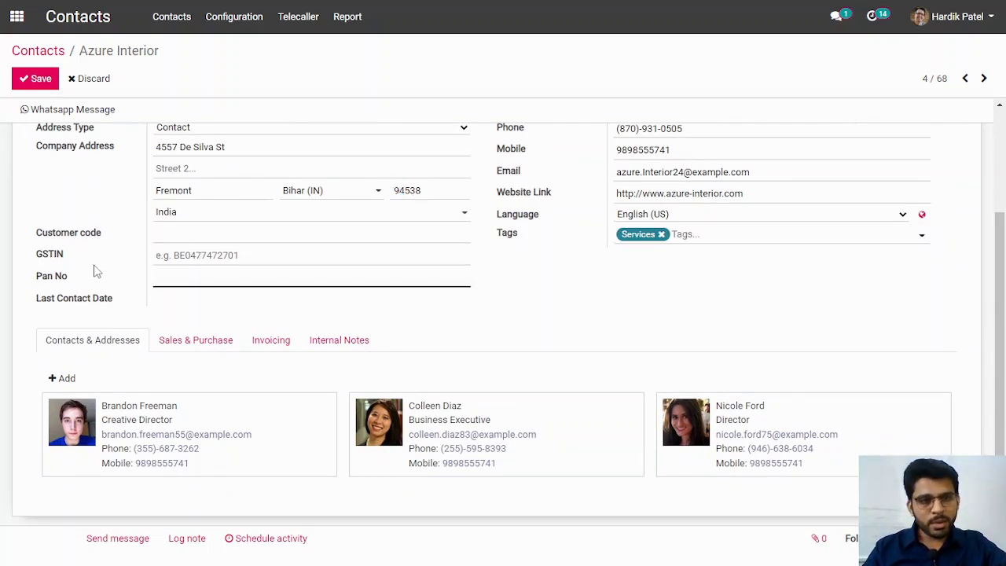
pyautogui.scroll(2, 306, 290)
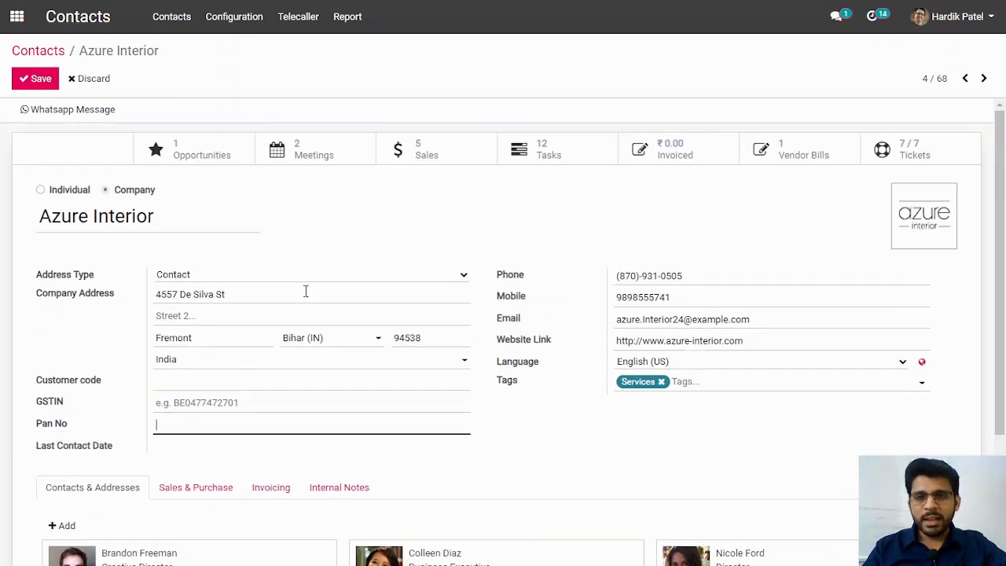
pyautogui.click(225, 397)
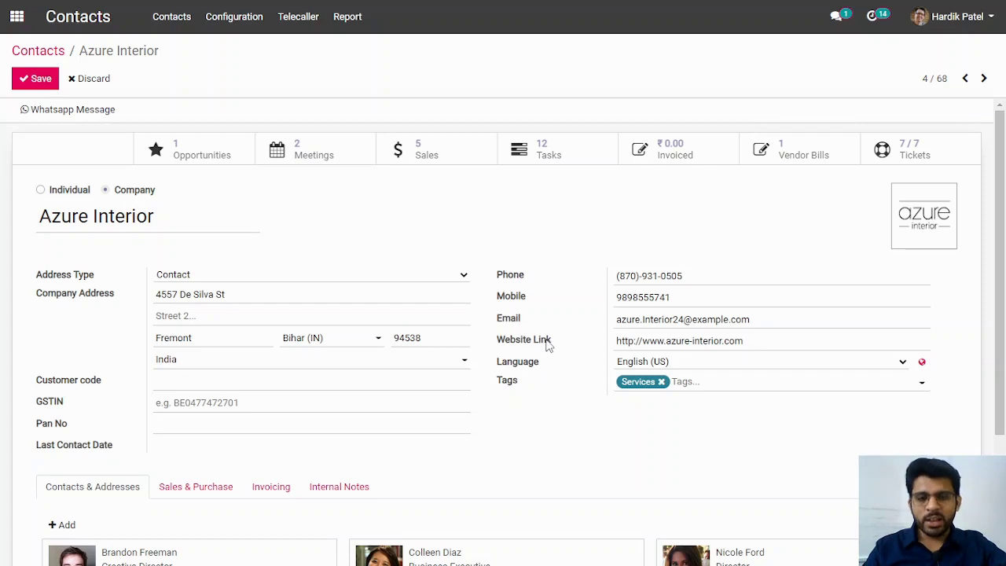
pyautogui.moveTo(498, 274); pyautogui.dragTo(531, 316)
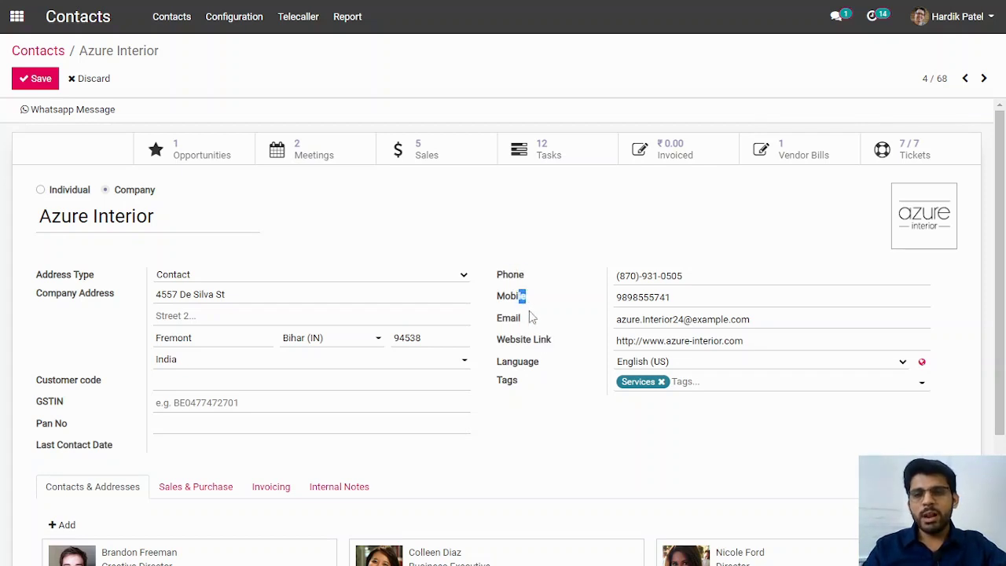
# Add the Employees tag to the Azure Interior contact and remove it again
pyautogui.click(708, 392)
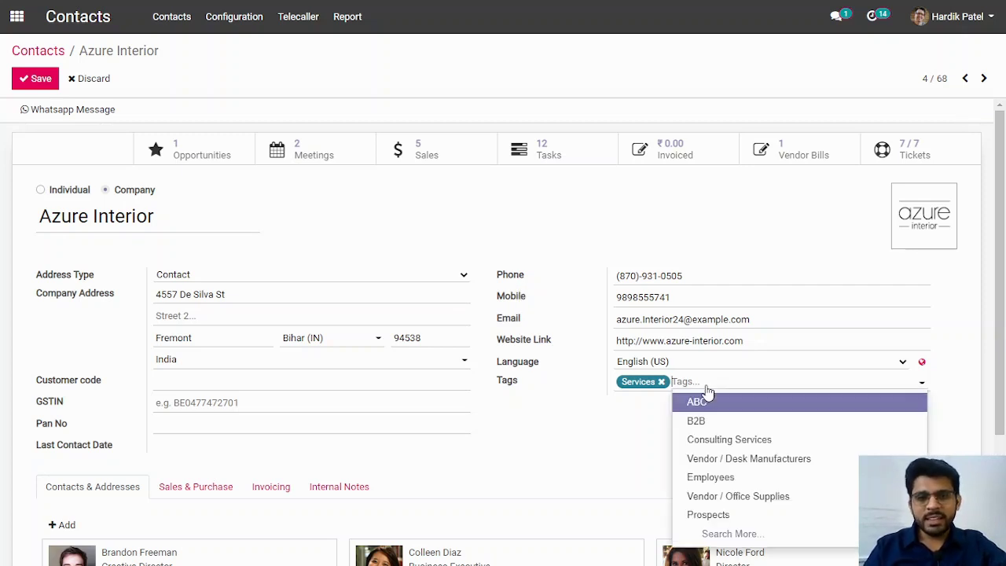
pyautogui.write('Ep')
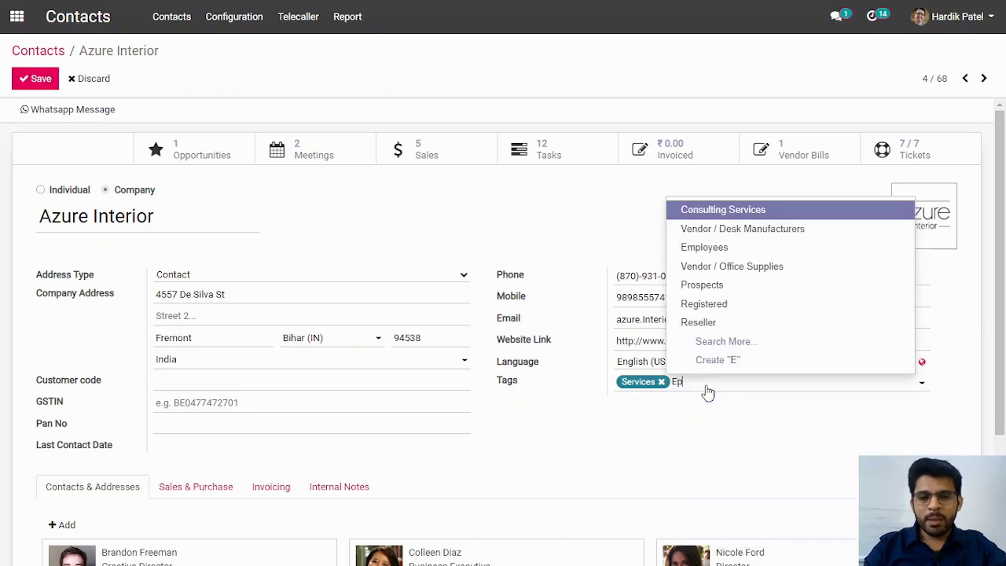
pyautogui.write(',')
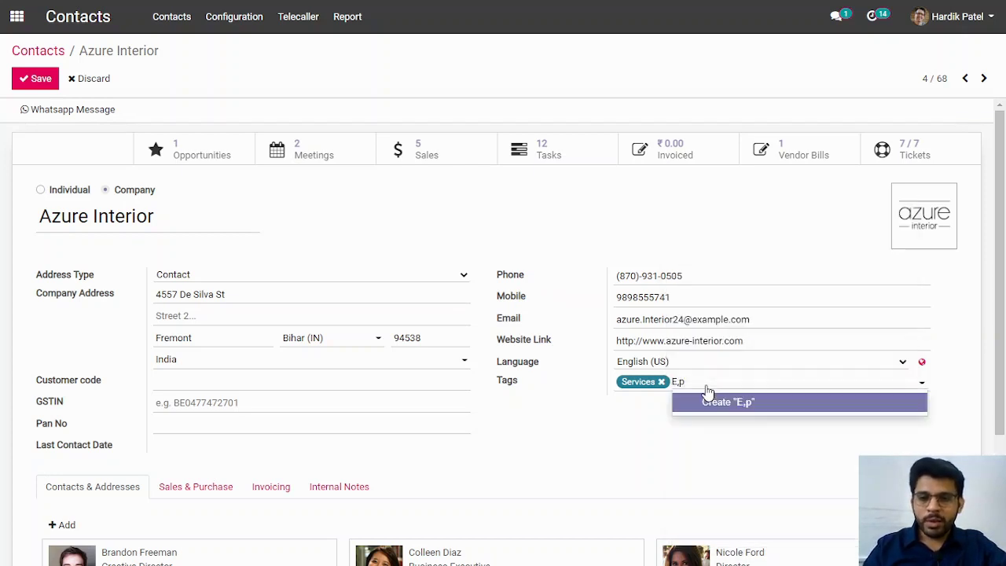
pyautogui.press('BackSpace')
pyautogui.press('Delete')
pyautogui.write('m')
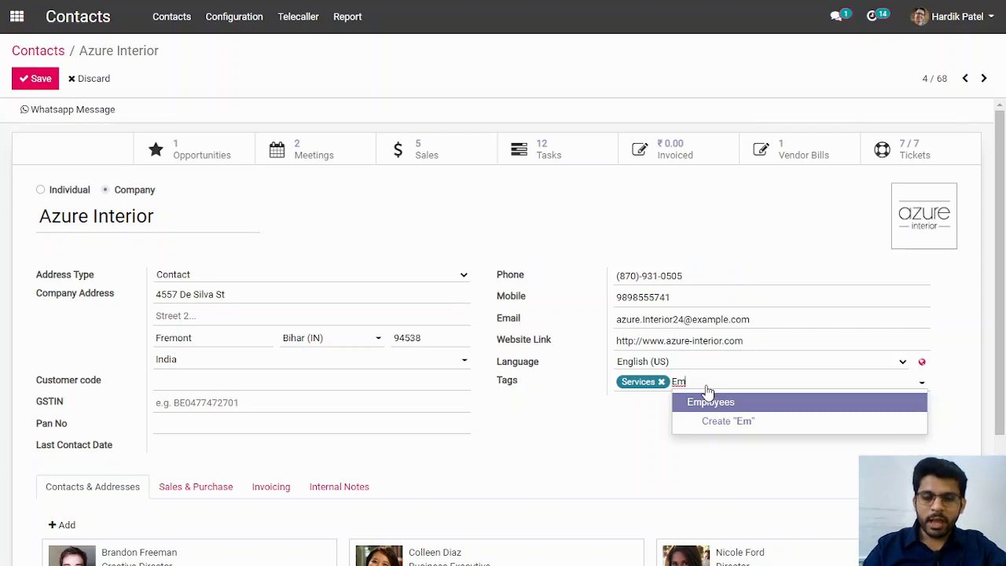
pyautogui.click(709, 405)
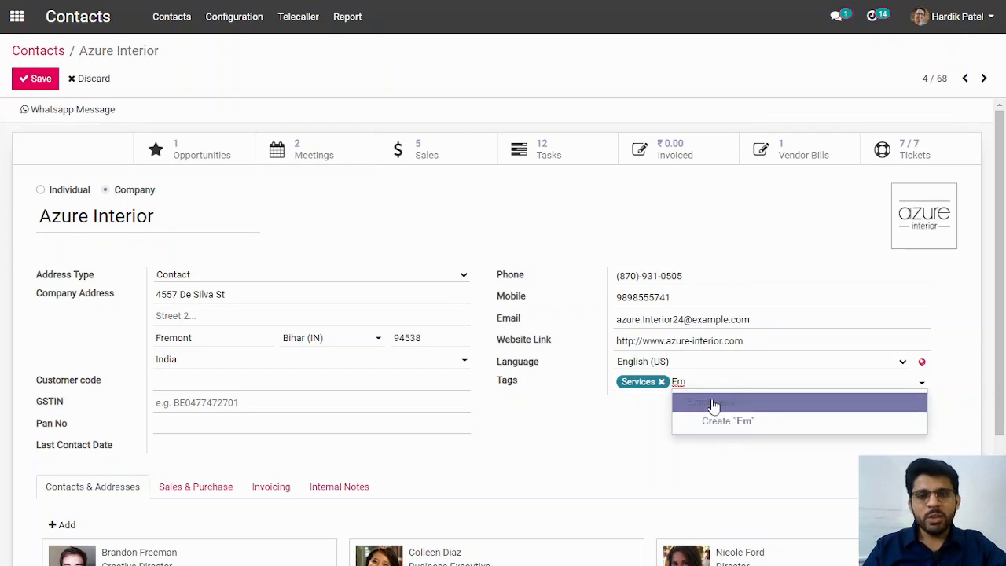
pyautogui.click(714, 405)
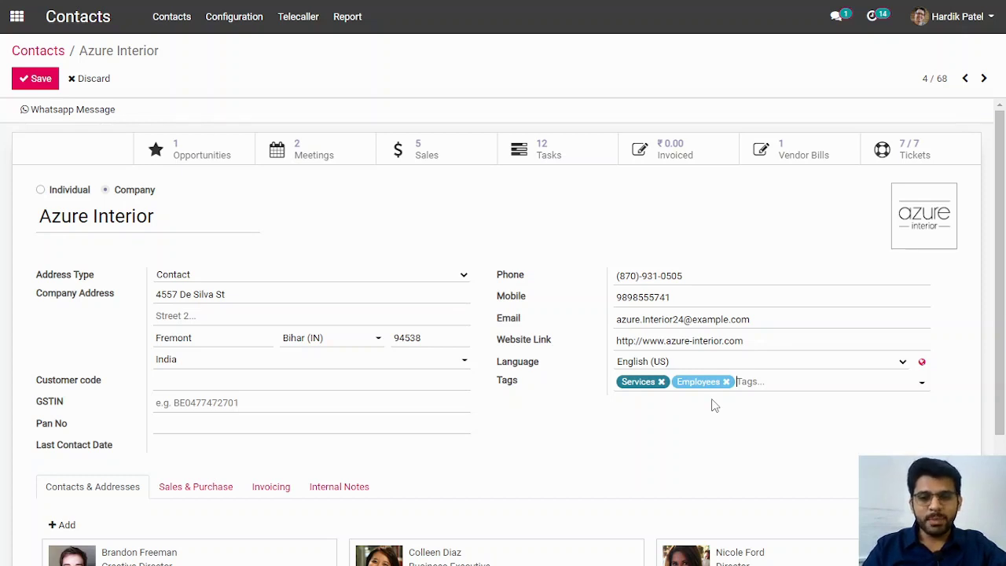
pyautogui.click(726, 382)
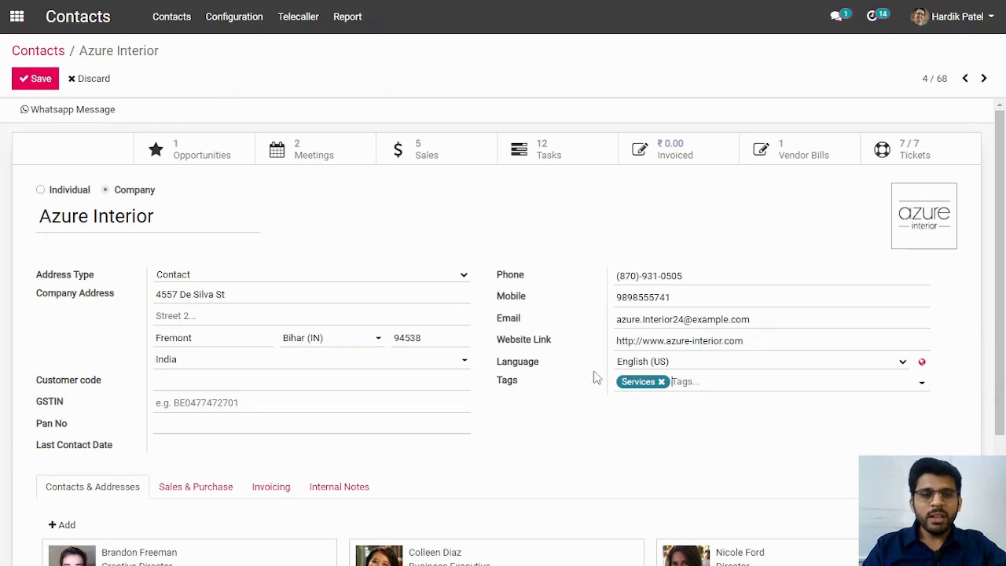
# Start an additional contact entry, view its Contact, Invoice Address and Delivery Address types, and close it without saving
pyautogui.scroll(-1, 294, 272)
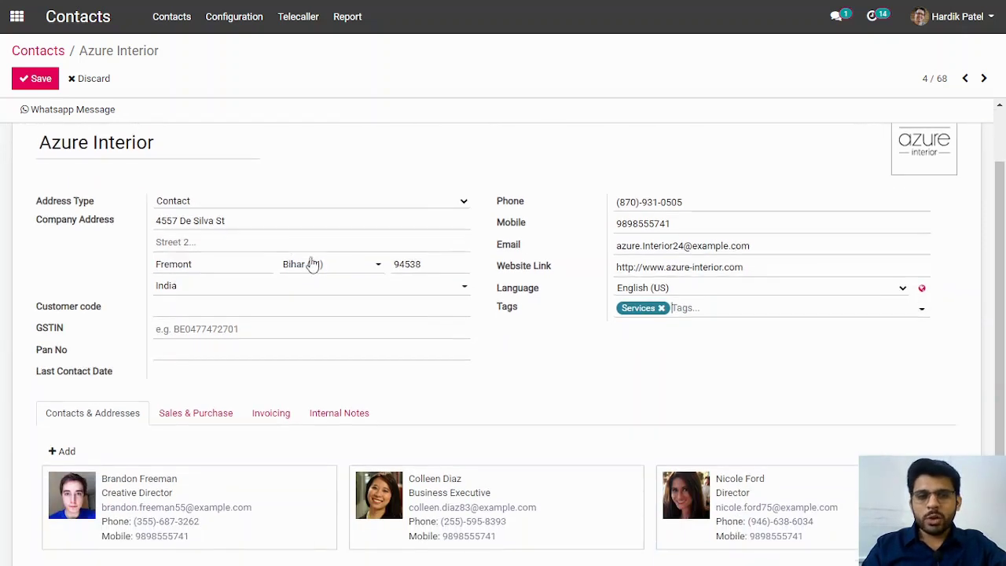
pyautogui.scroll(-1, 326, 264)
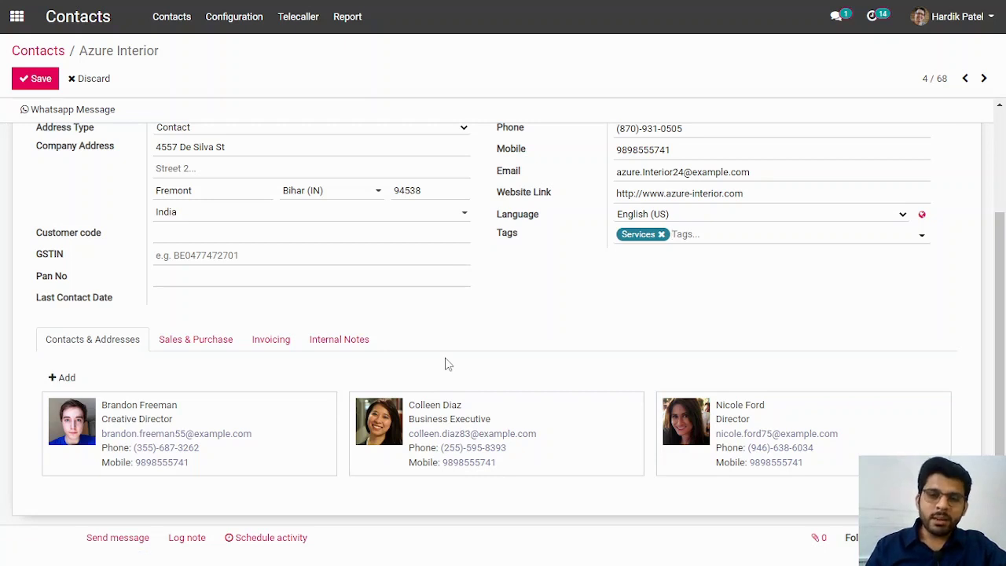
pyautogui.click(63, 377)
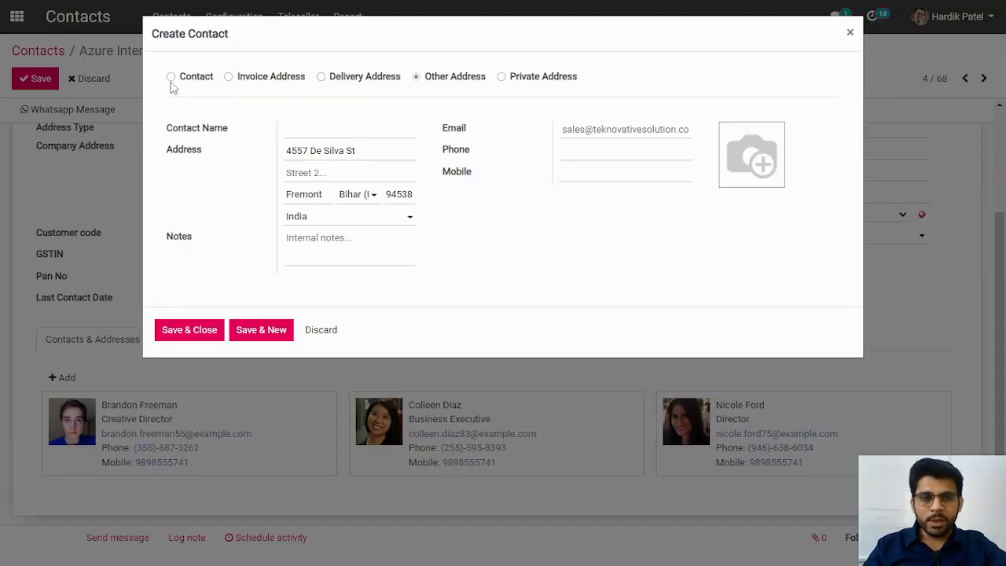
pyautogui.click(171, 78)
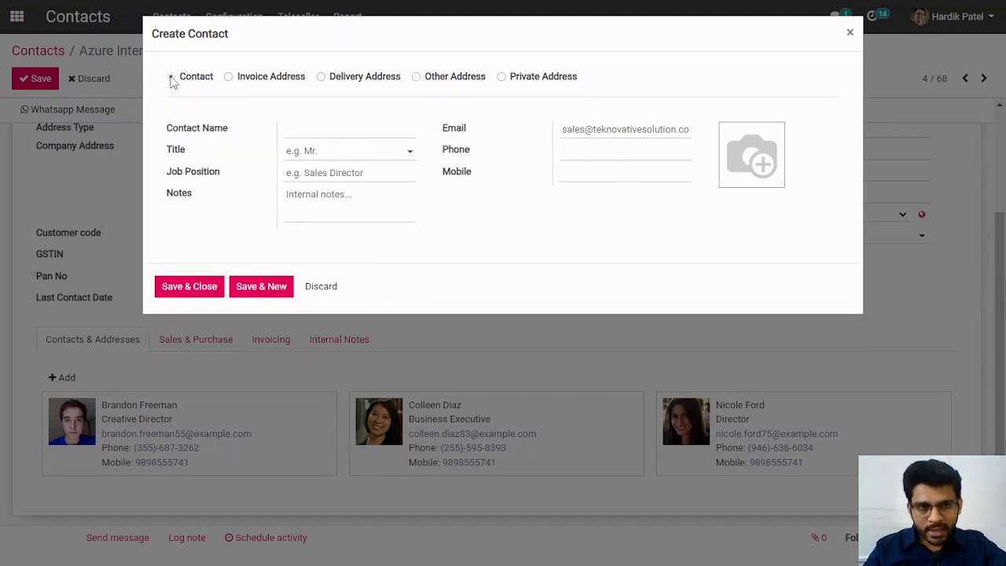
pyautogui.click(230, 80)
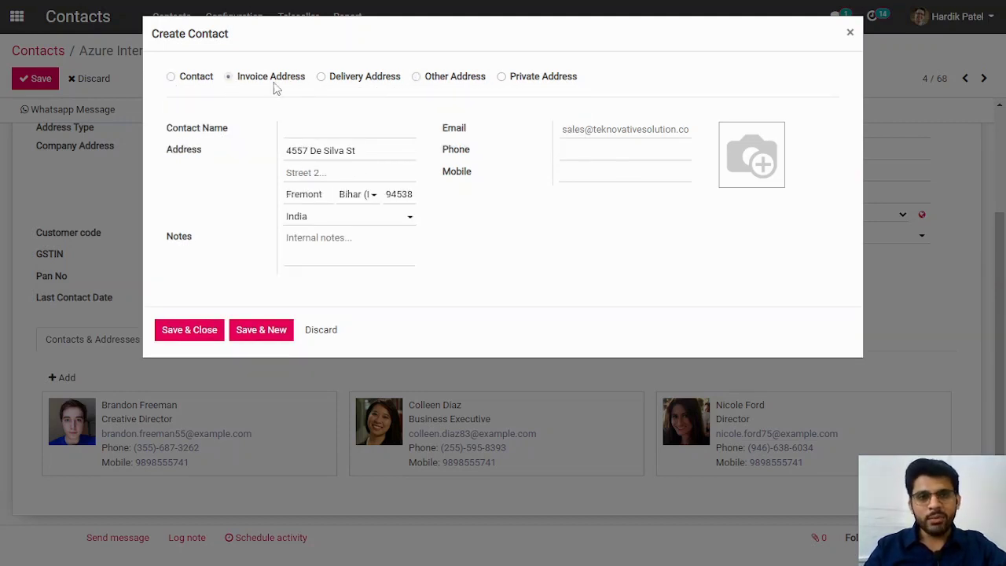
pyautogui.click(322, 79)
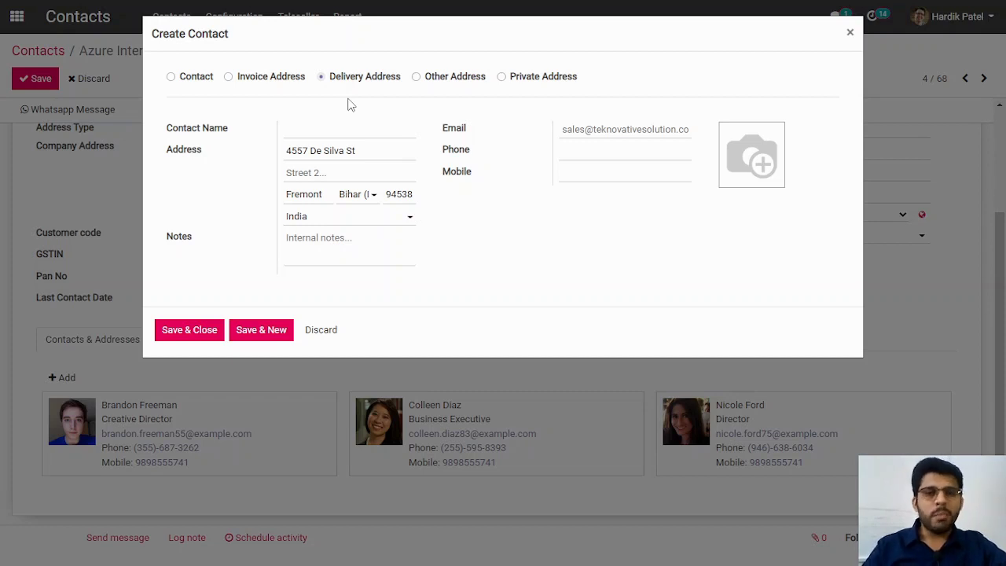
pyautogui.click(850, 34)
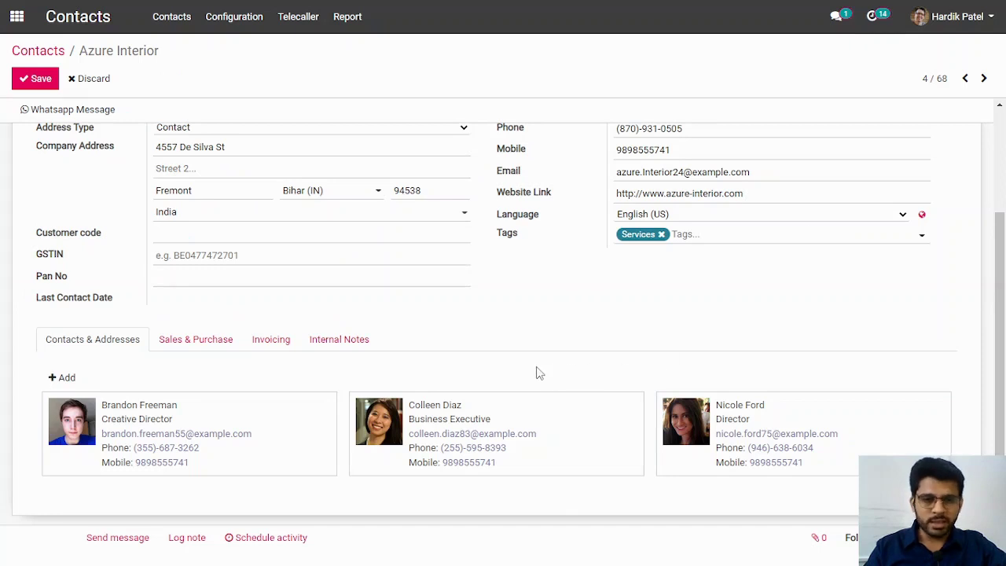
# Save the Azure Interior contact and switch to the CRM app's pipeline
pyautogui.scroll(3, 133, 235)
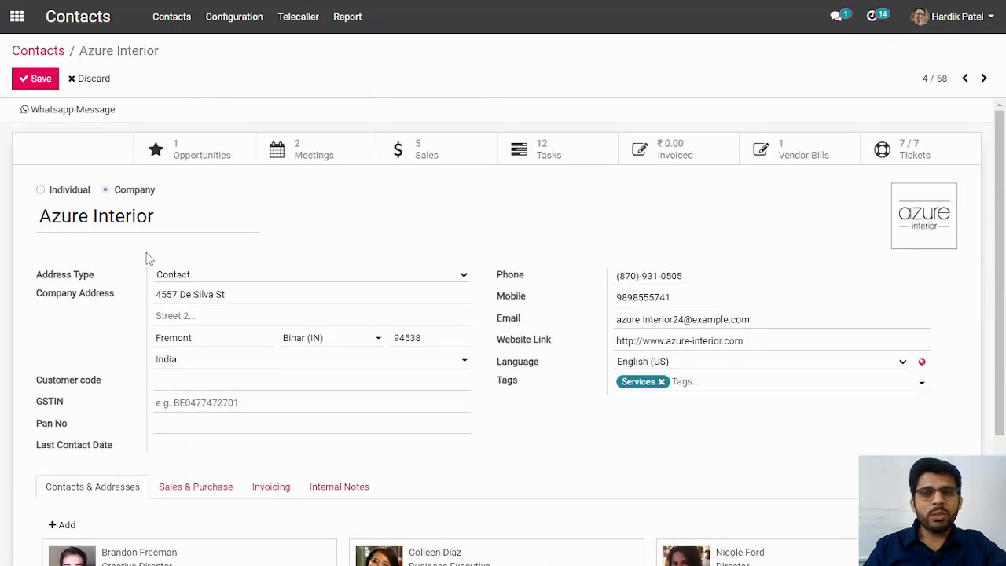
pyautogui.click(27, 81)
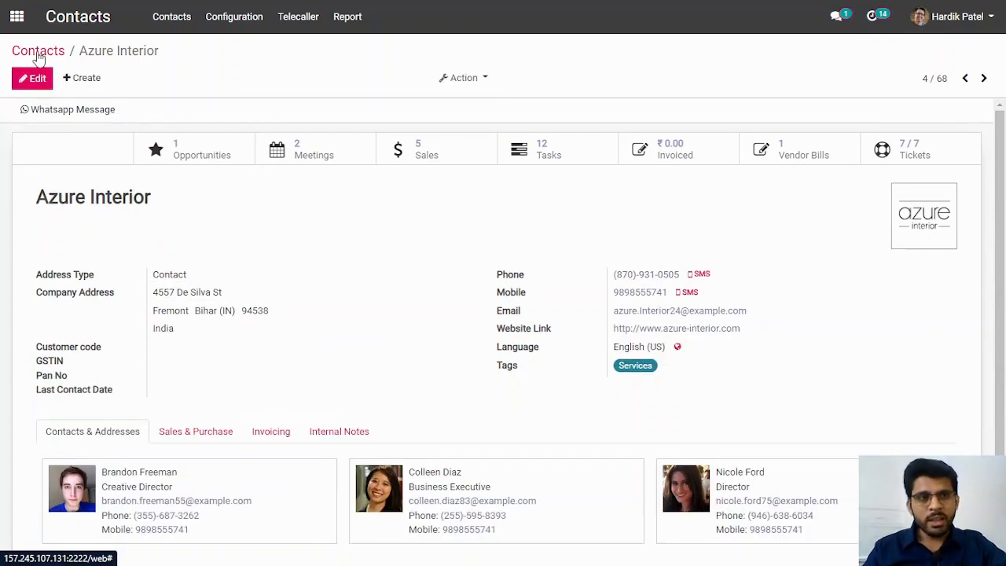
pyautogui.click(20, 18)
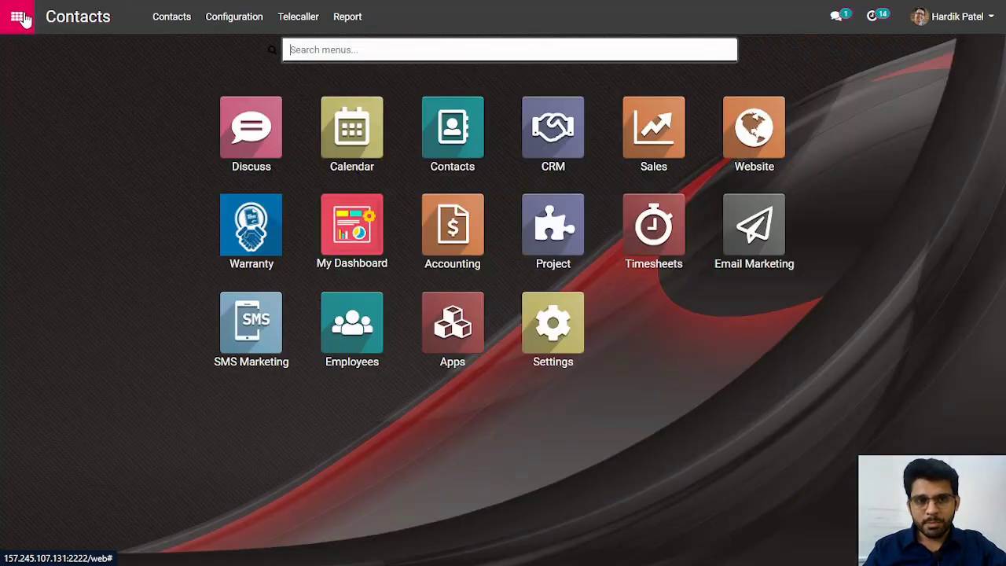
pyautogui.click(557, 129)
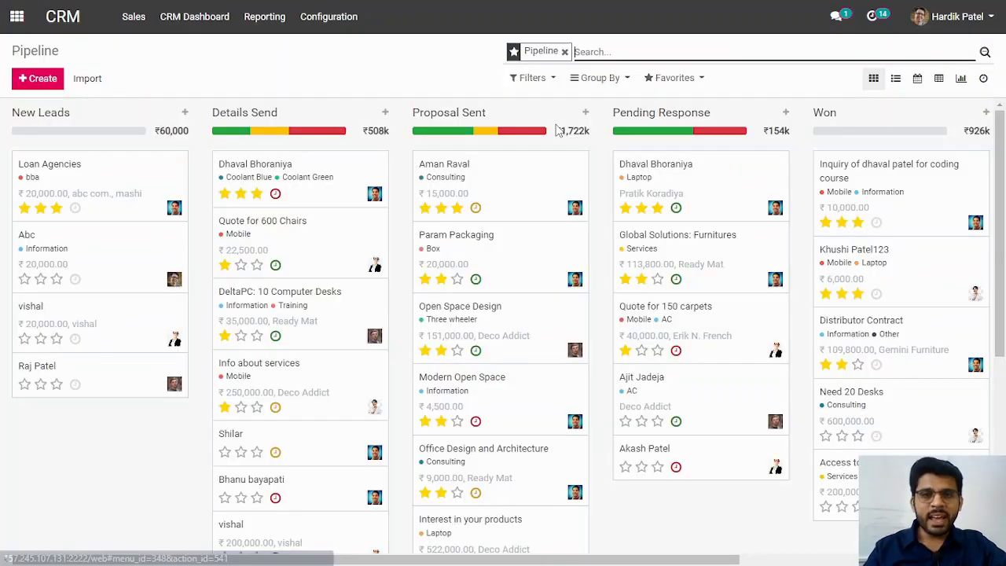
# Start a new lead in the New Leads stage and enter the person's first name as its name
pyautogui.click(38, 80)
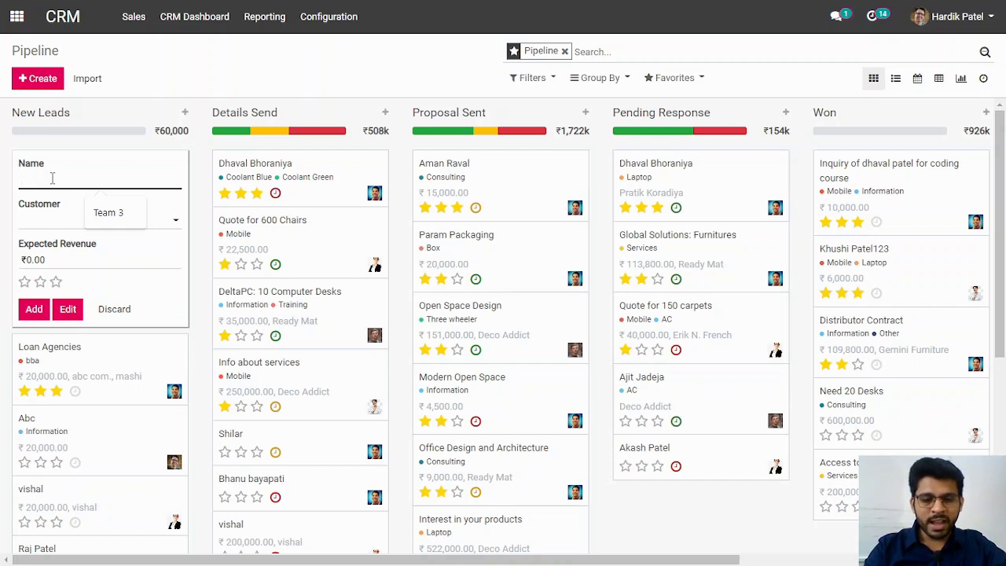
pyautogui.write('aj -')
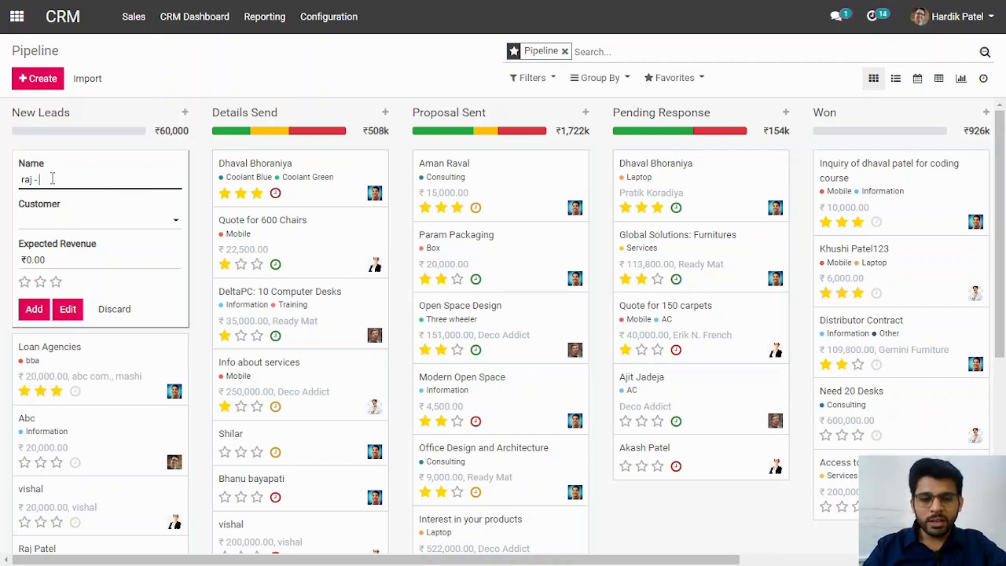
pyautogui.press('BackSpace')
pyautogui.press('BackSpace')
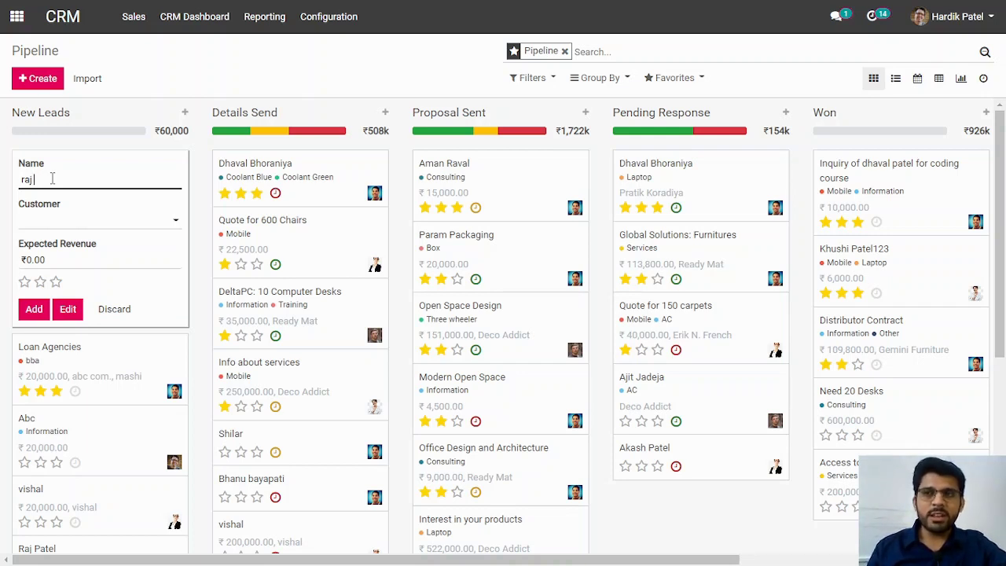
# Set the new lead's customer to Azure Interior and open the lead's full form
pyautogui.click(41, 220)
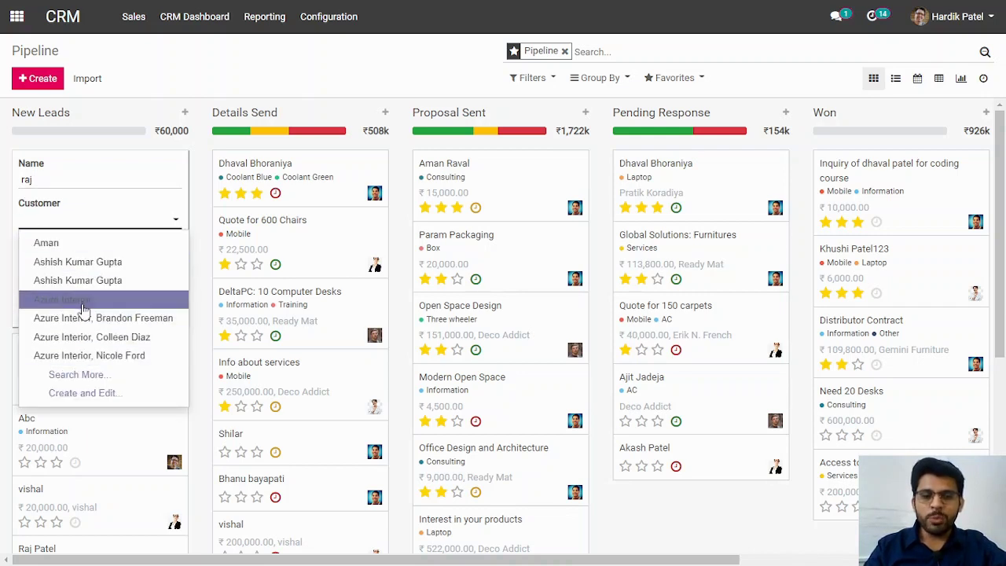
pyautogui.write('a')
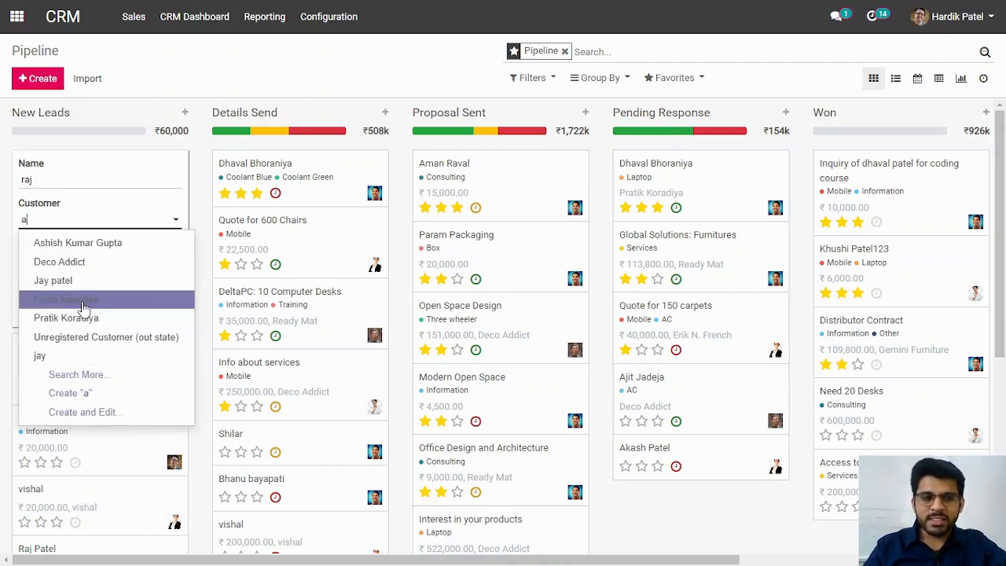
pyautogui.write('z')
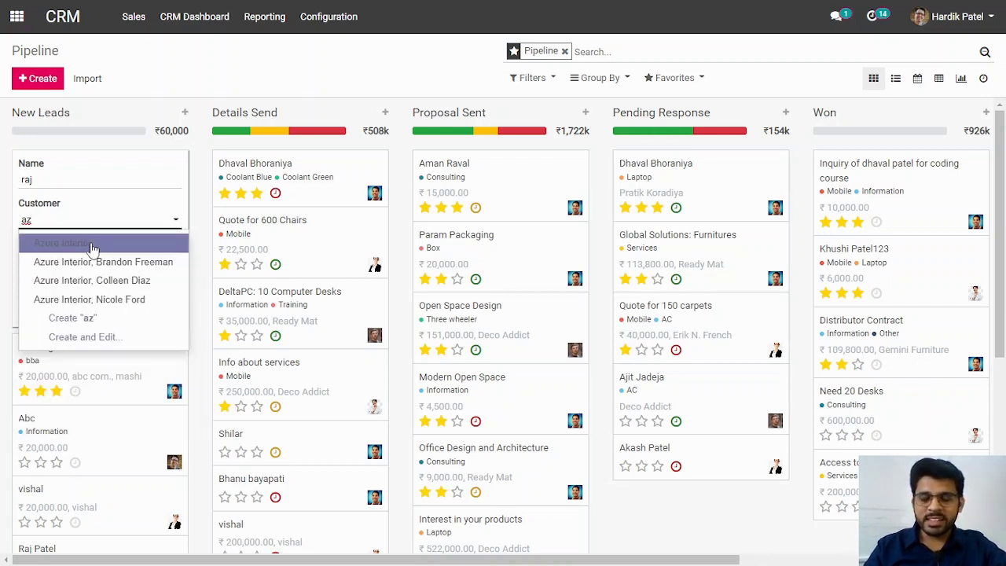
pyautogui.click(92, 246)
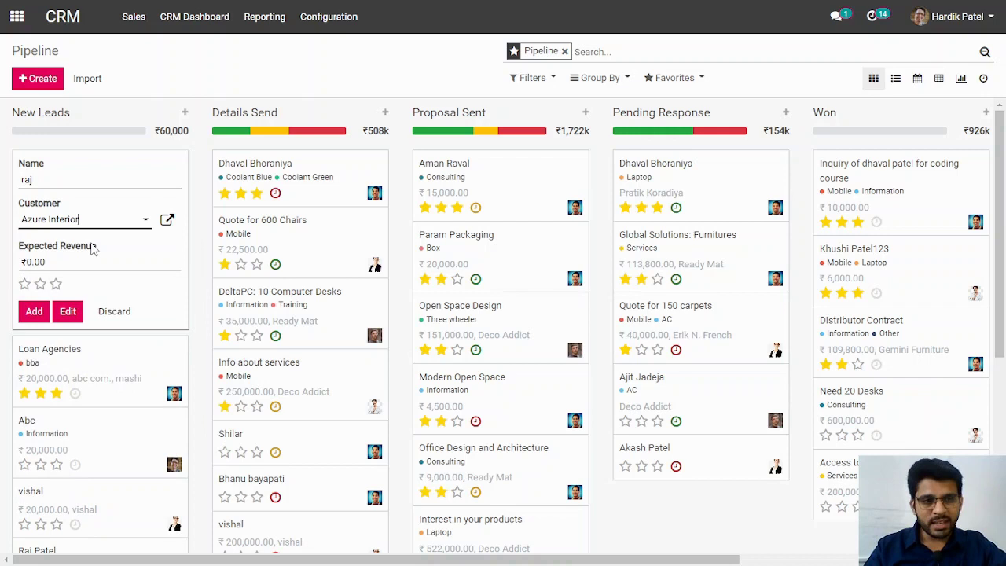
pyautogui.click(69, 314)
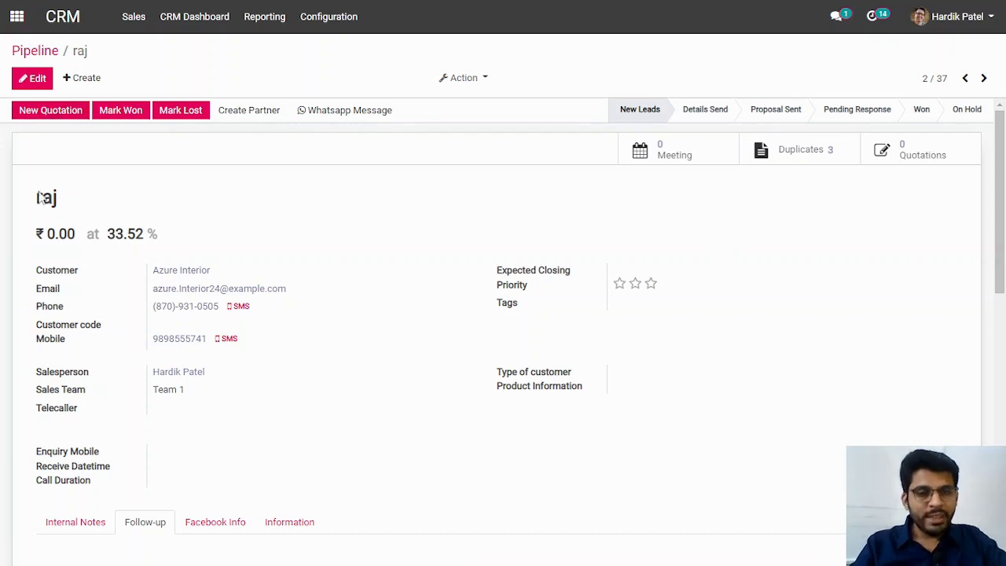
# Open the lead for editing and view the available customer choices, keeping Azure Interior selected
pyautogui.click(33, 79)
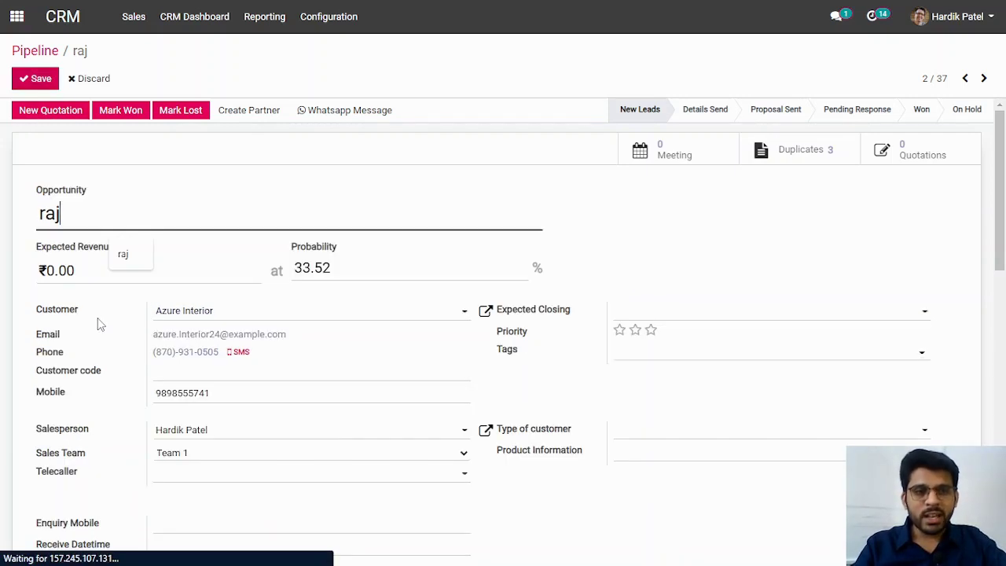
pyautogui.click(179, 310)
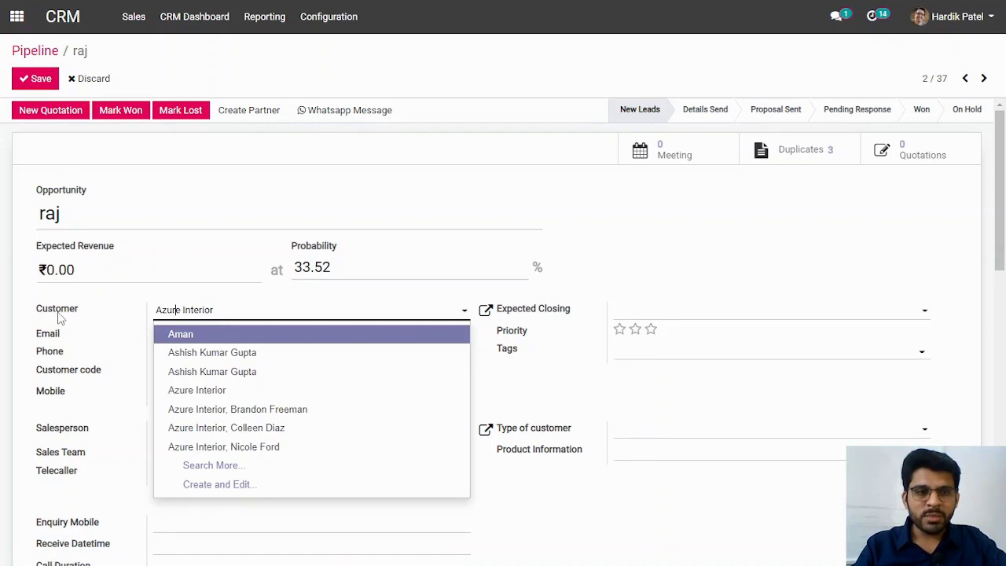
pyautogui.click(701, 248)
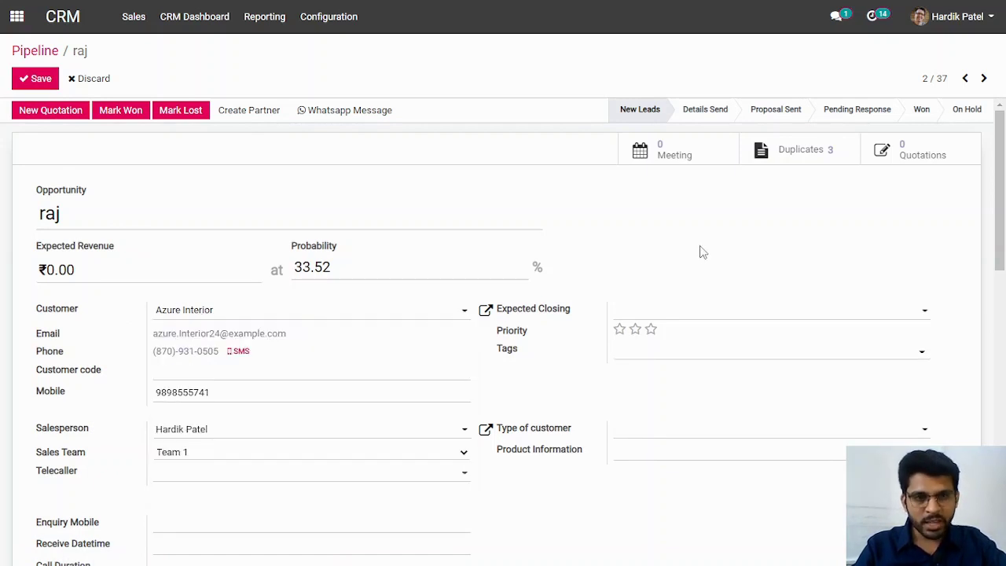
# Set the lead's marketing source to the option listed between Website and Trade India
pyautogui.scroll(-1, 507, 302)
pyautogui.scroll(-1, 507, 303)
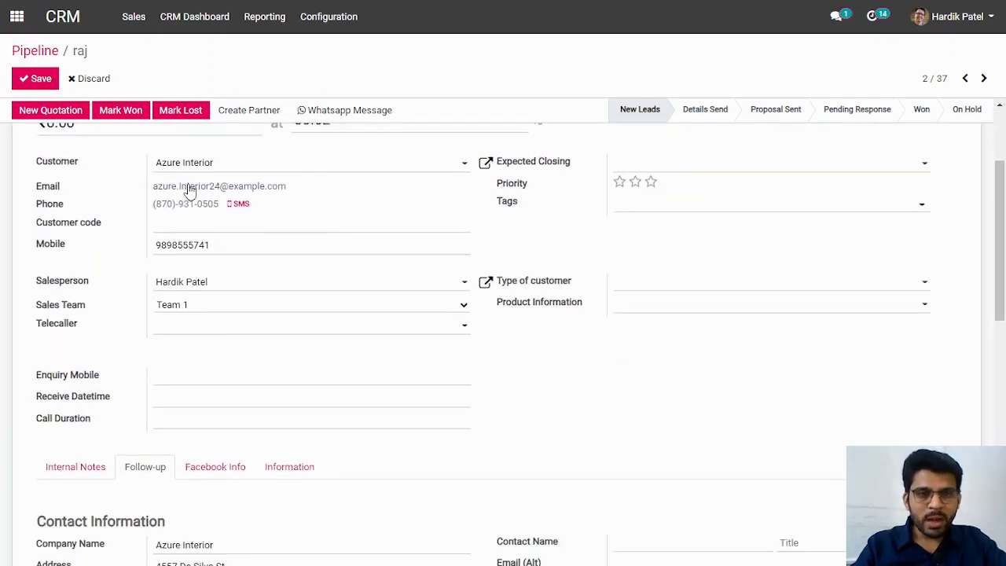
pyautogui.scroll(-5, 180, 356)
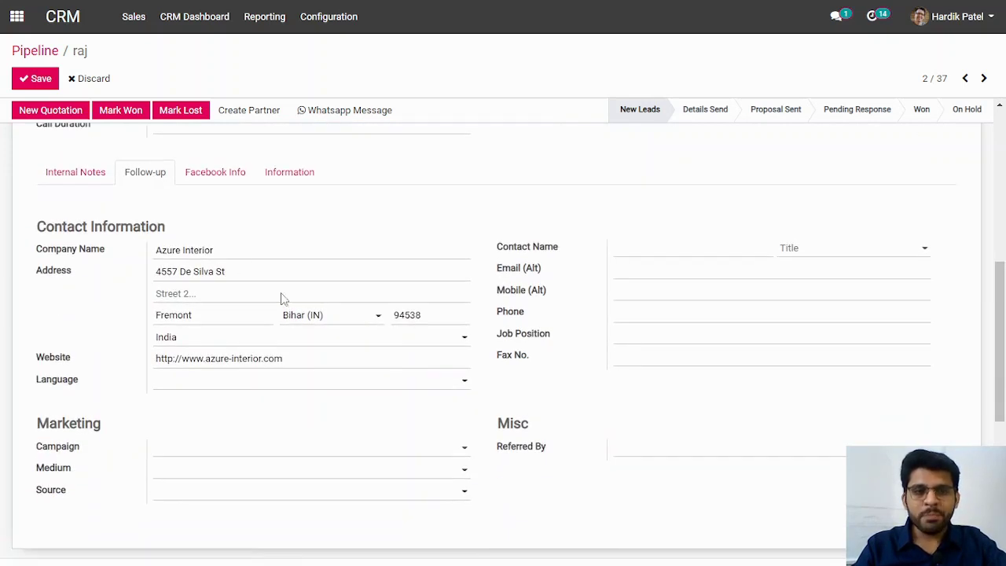
pyautogui.scroll(-4, 188, 353)
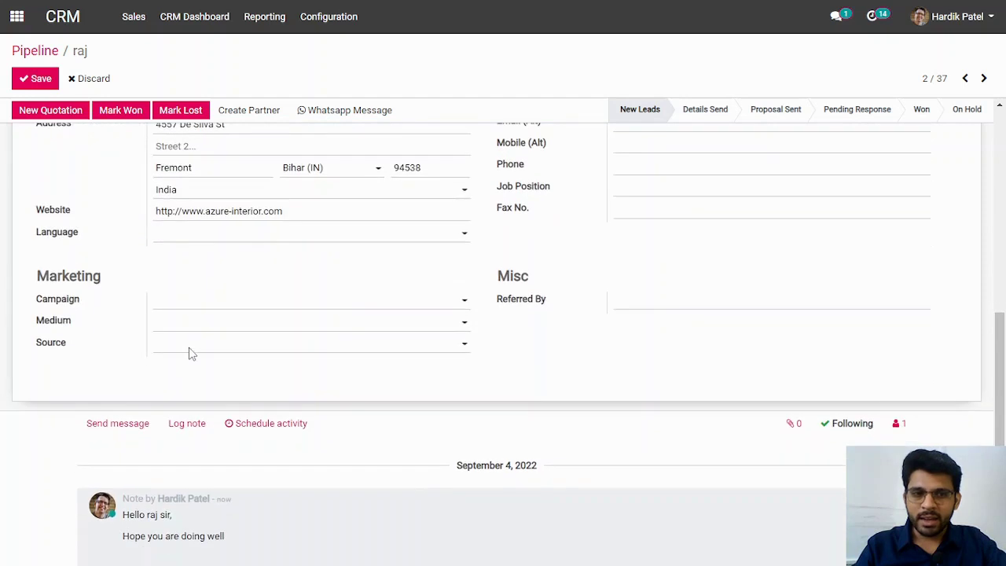
pyautogui.click(189, 276)
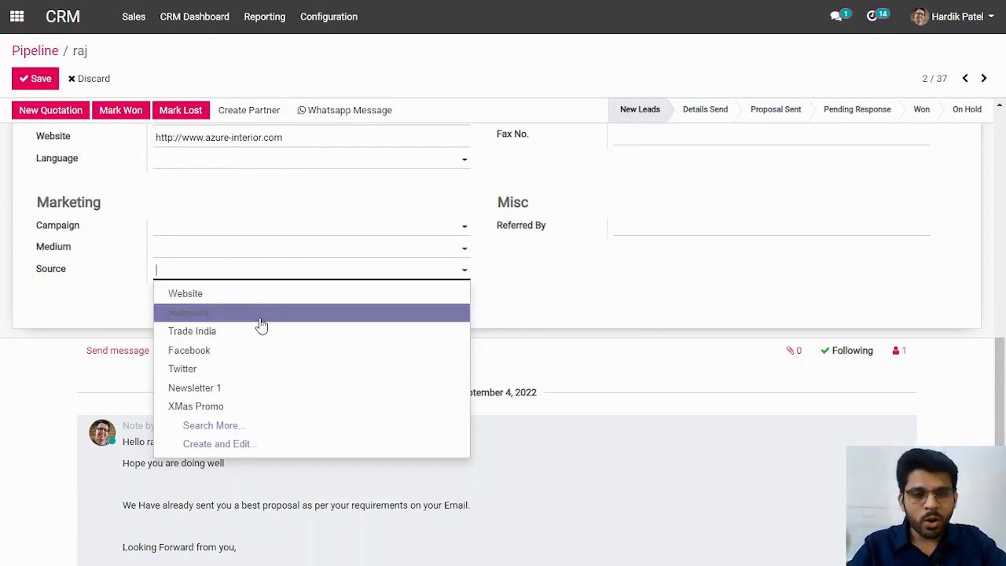
pyautogui.click(265, 313)
# Add the Laptop tag to the lead and set its product information to PC i5
pyautogui.scroll(7, 456, 287)
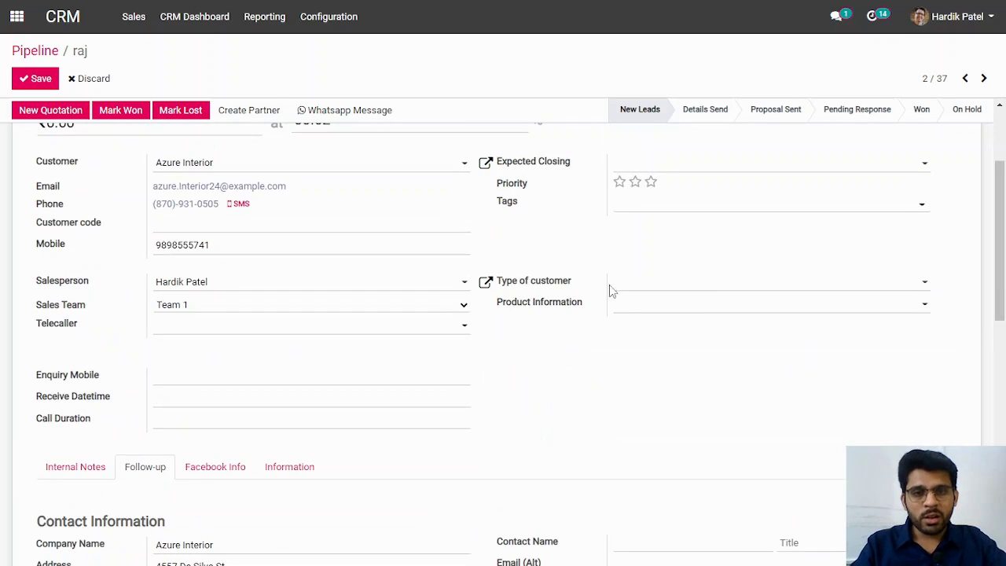
pyautogui.scroll(2, 636, 408)
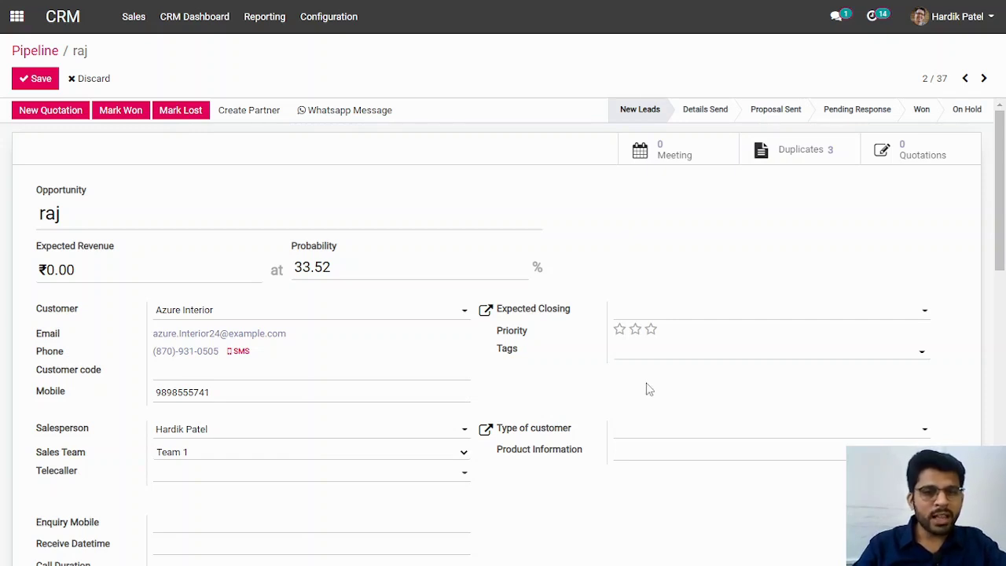
pyautogui.click(690, 359)
pyautogui.write('la')
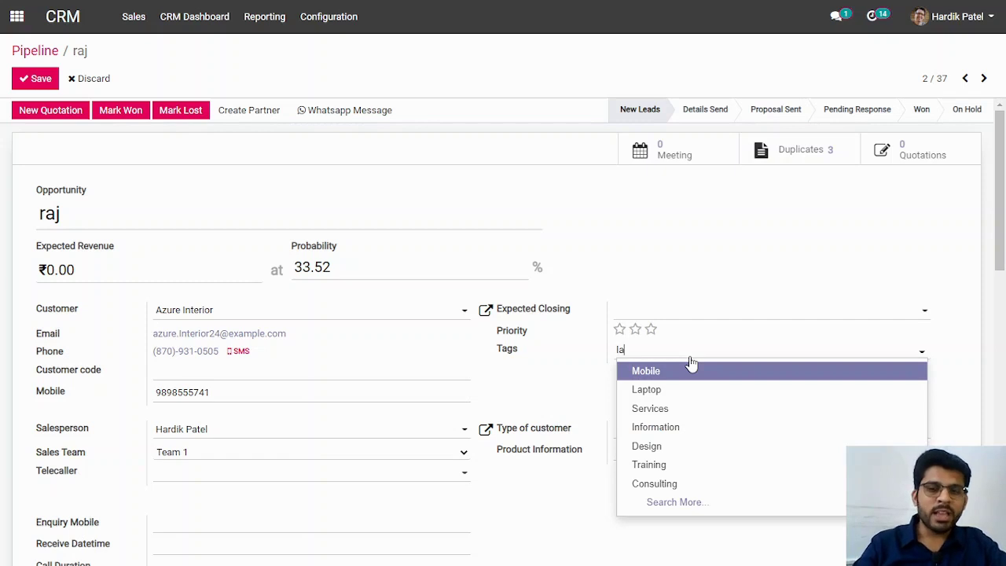
pyautogui.click(690, 374)
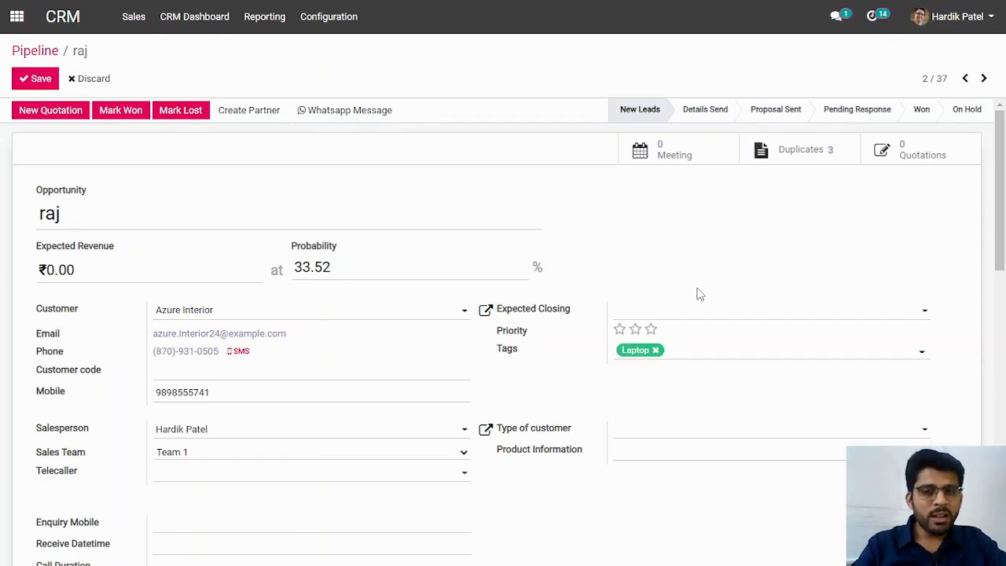
pyautogui.click(663, 462)
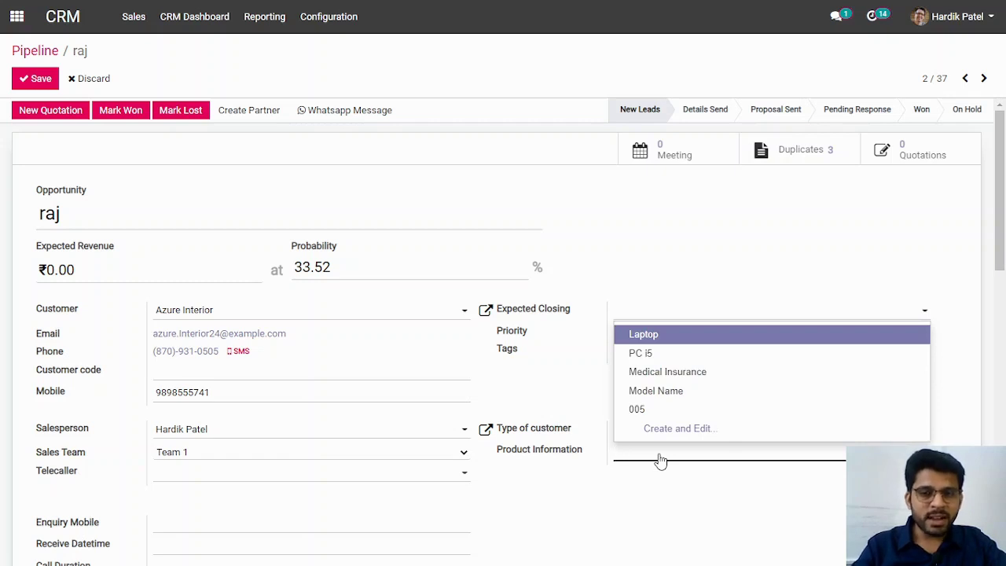
pyautogui.click(668, 353)
pyautogui.click(718, 267)
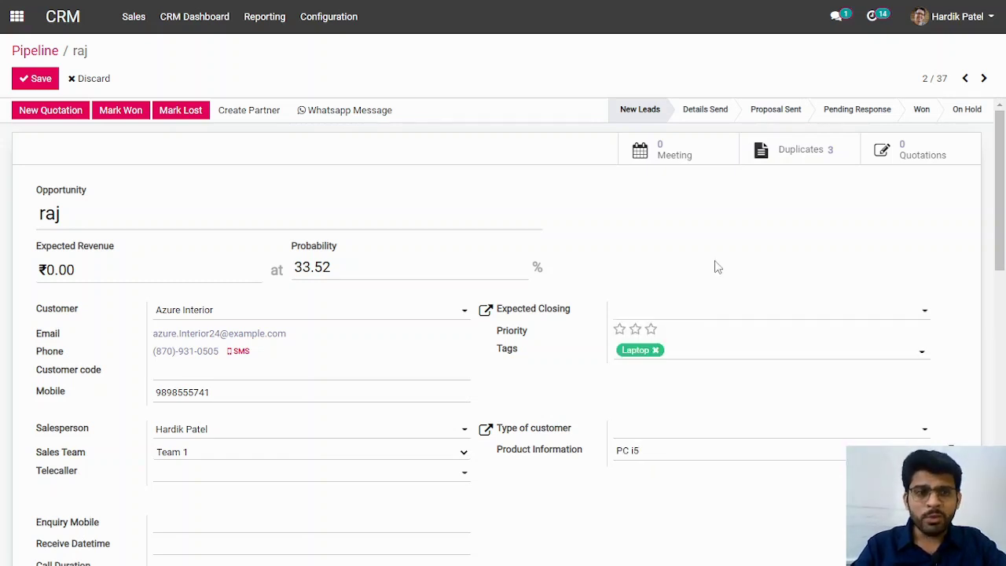